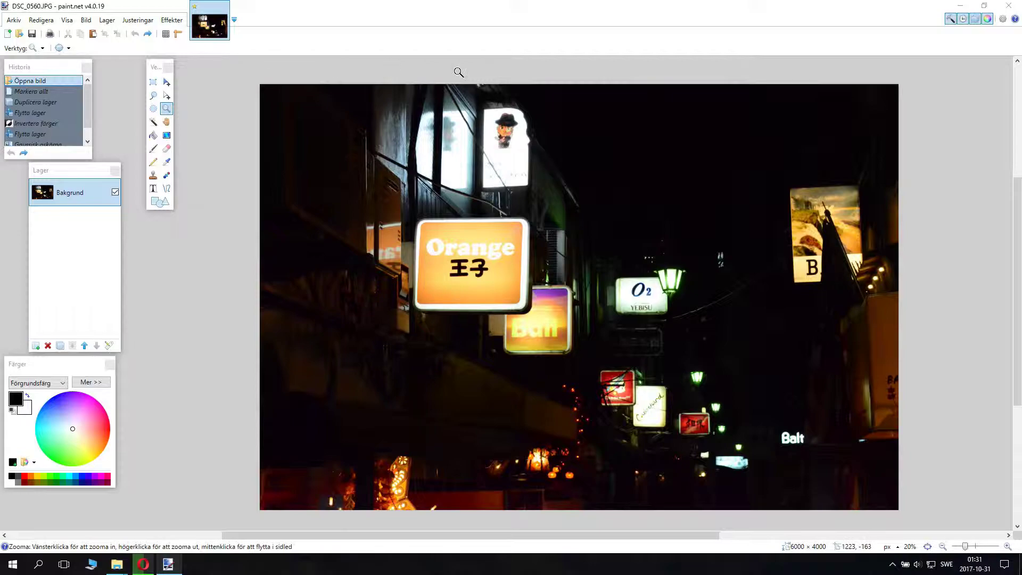
Duplicate the night-street photo's background layer
{"action": "left_click", "coordinate": [640, 203]}
{"action": "left_click", "coordinate": [661, 229]}
{"action": "left_click", "coordinate": [671, 243]}
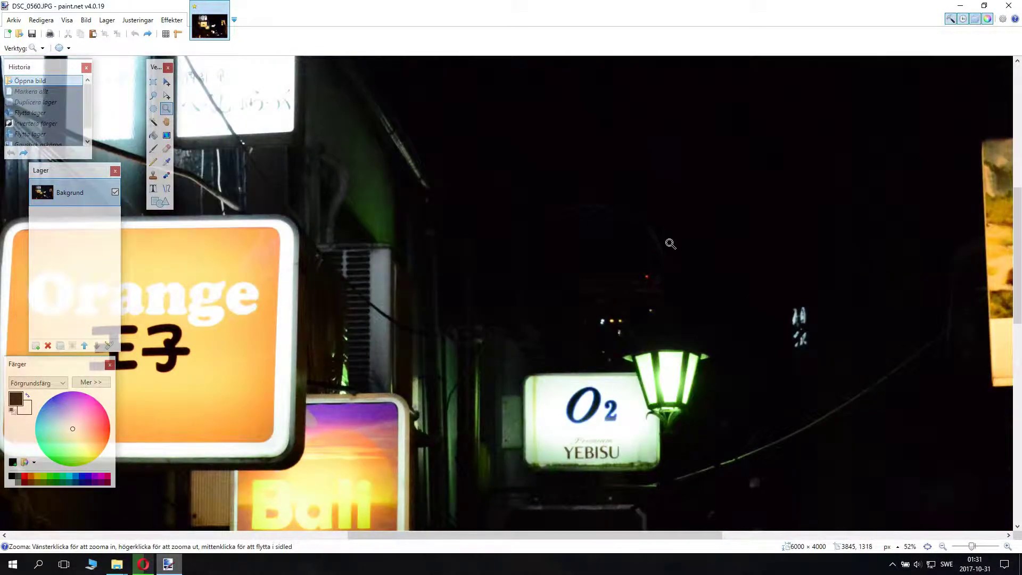
{"action": "left_click", "coordinate": [671, 244]}
{"action": "right_click", "coordinate": [676, 290]}
{"action": "right_click", "coordinate": [675, 290]}
{"action": "left_click", "coordinate": [468, 382]}
{"action": "right_click", "coordinate": [486, 354]}
{"action": "right_click", "coordinate": [810, 321]}
{"action": "left_click", "coordinate": [926, 271]}
{"action": "right_click", "coordinate": [926, 272]}
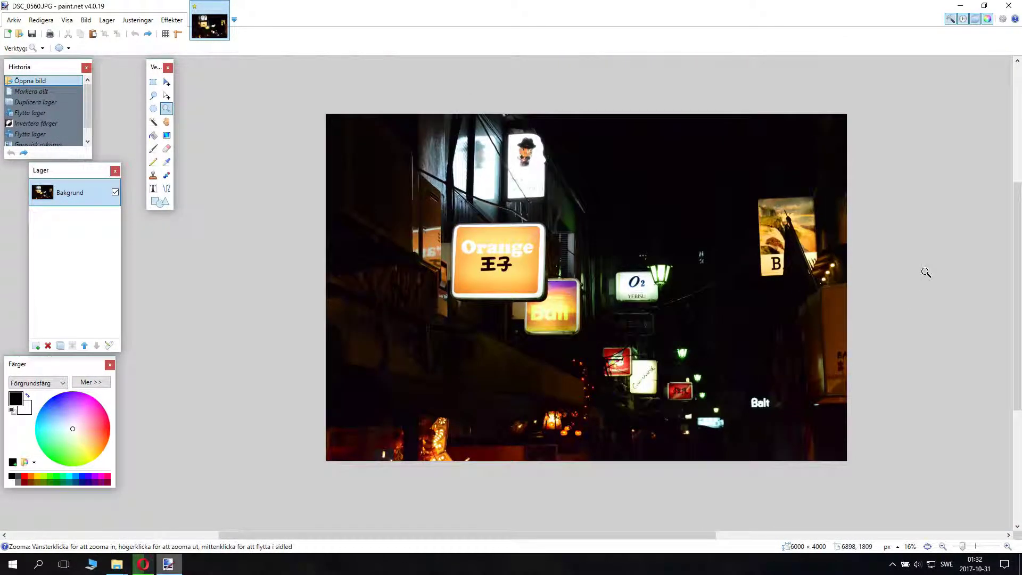
{"action": "left_click", "coordinate": [816, 313]}
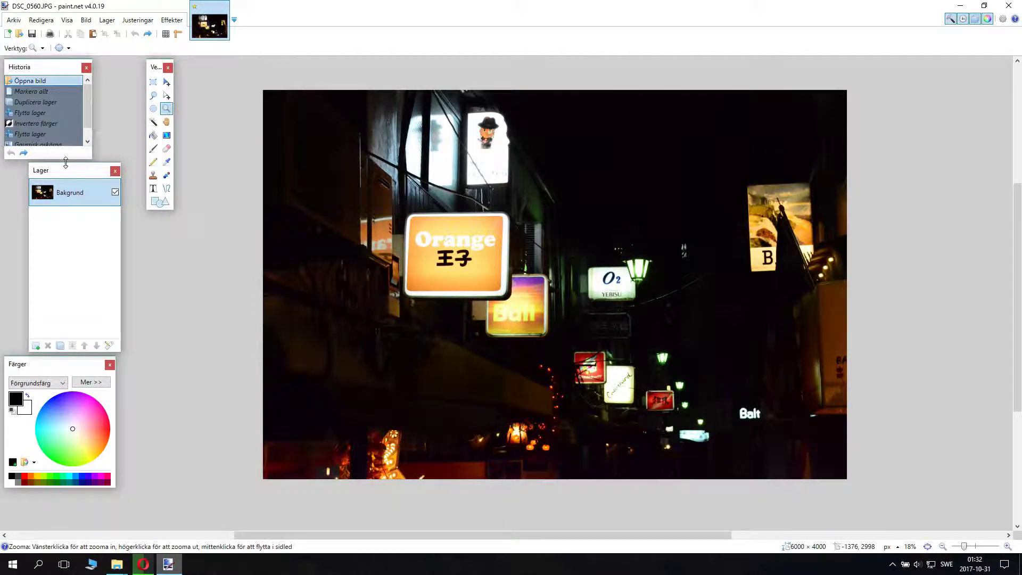
{"action": "left_click", "coordinate": [59, 346]}
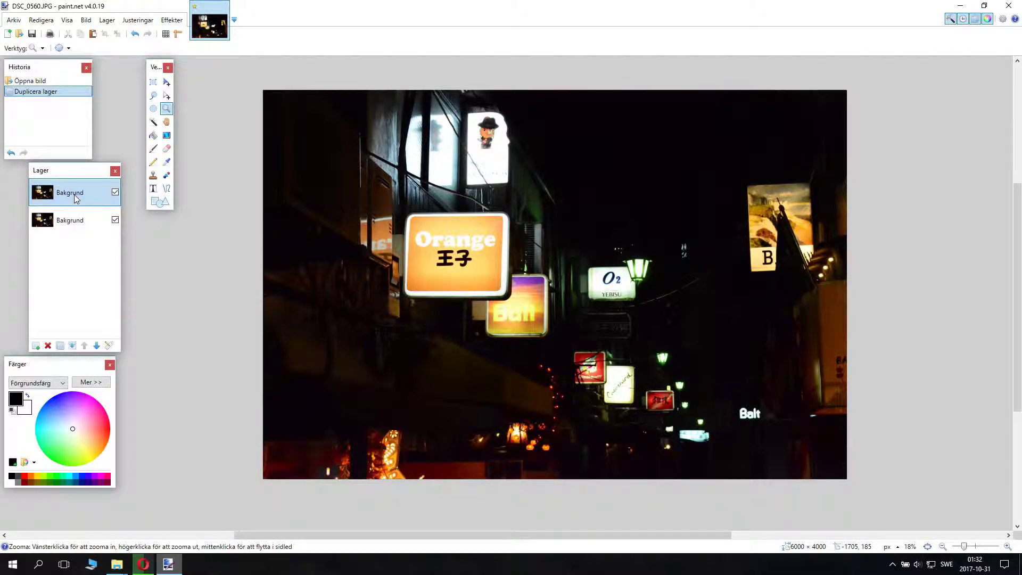
Invert the colours of the top copy of the background layer
{"action": "left_click", "coordinate": [87, 22]}
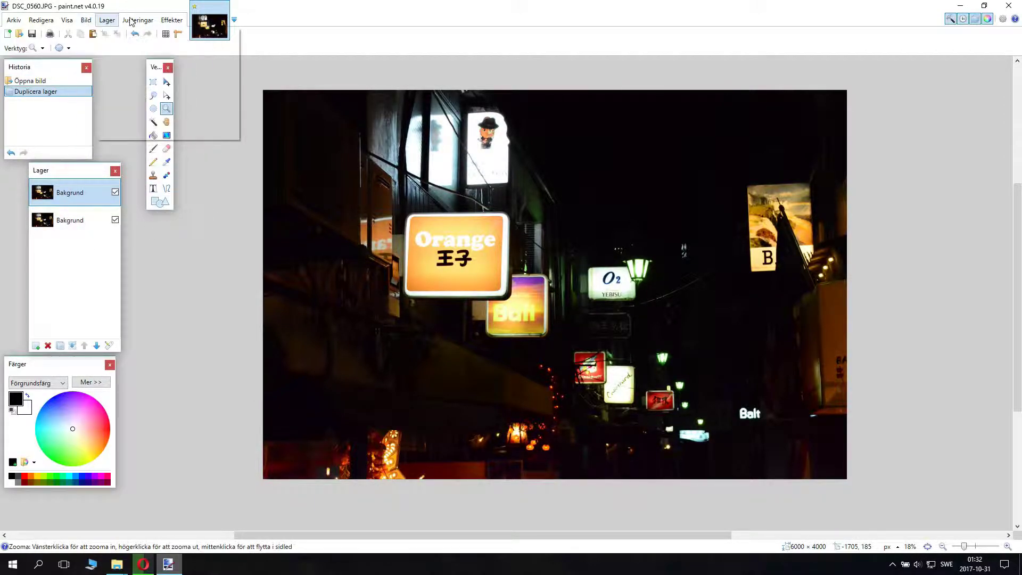
{"action": "mouse_move", "coordinate": [137, 20]}
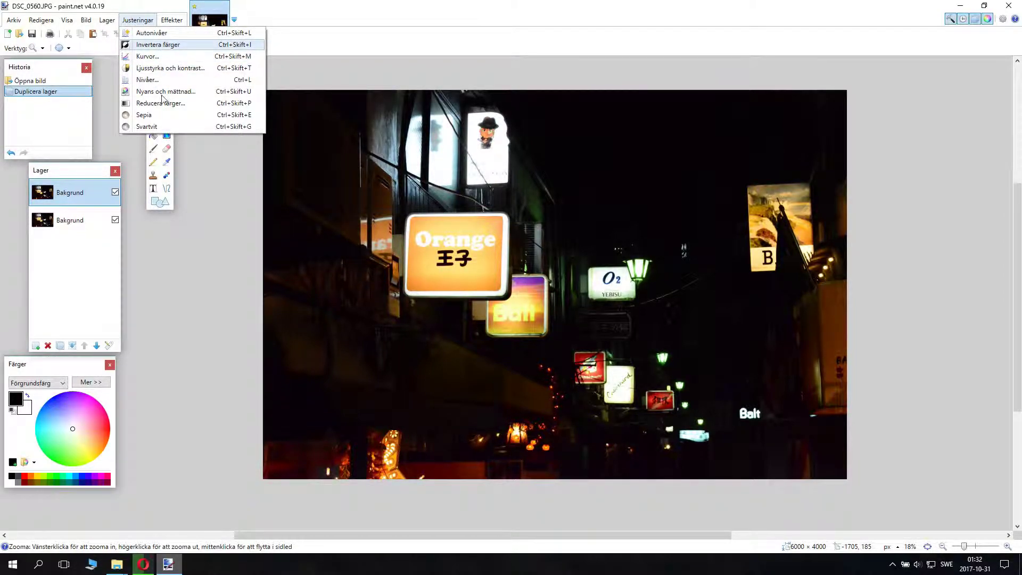
{"action": "left_click", "coordinate": [194, 279]}
{"action": "left_click", "coordinate": [196, 280]}
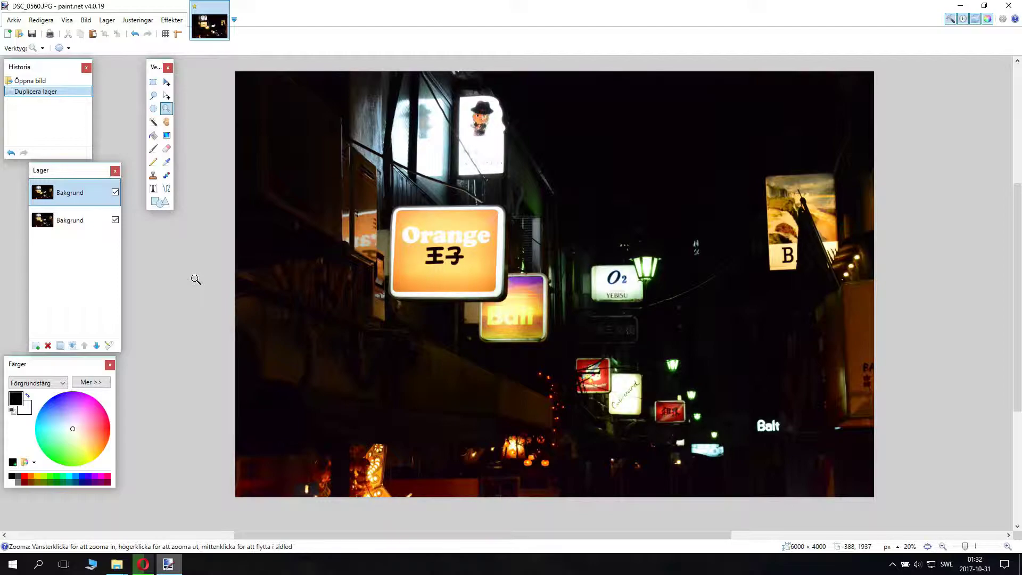
{"action": "key", "text": "ctrl+shift+i"}
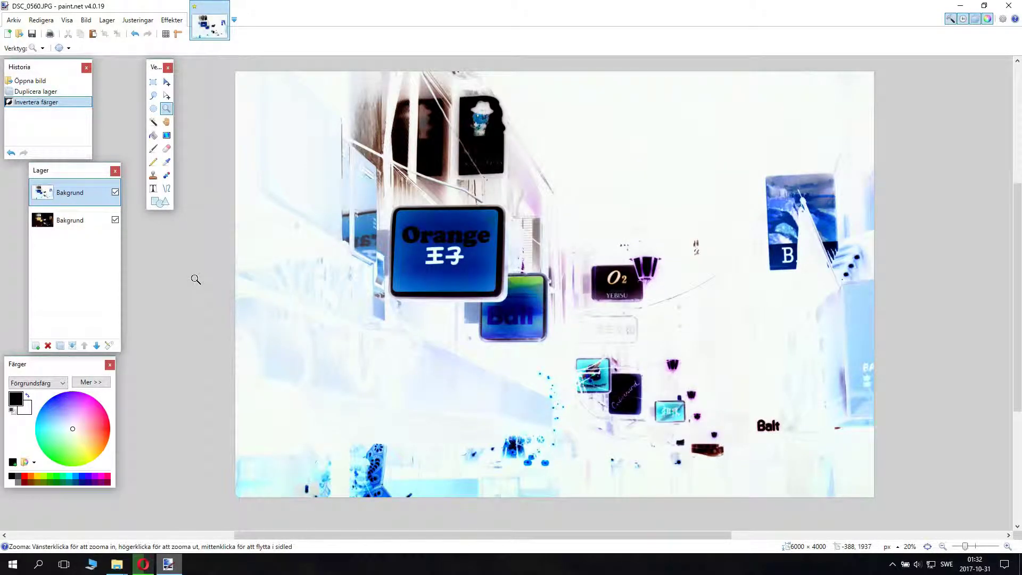
Apply Effects > Blurs > Gaussian Blur to the inverted top layer
{"action": "left_click", "coordinate": [179, 22]}
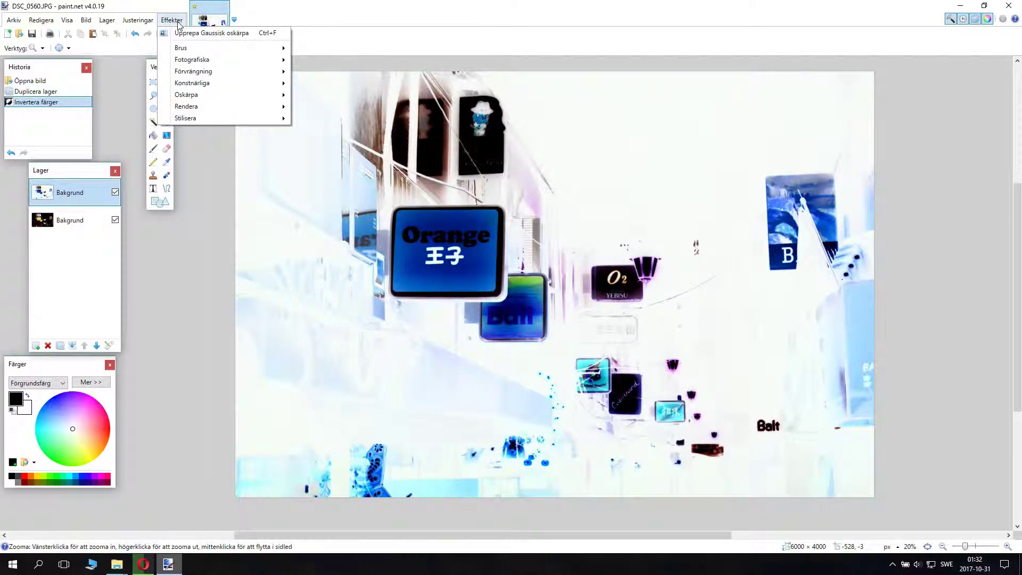
{"action": "mouse_move", "coordinate": [219, 100]}
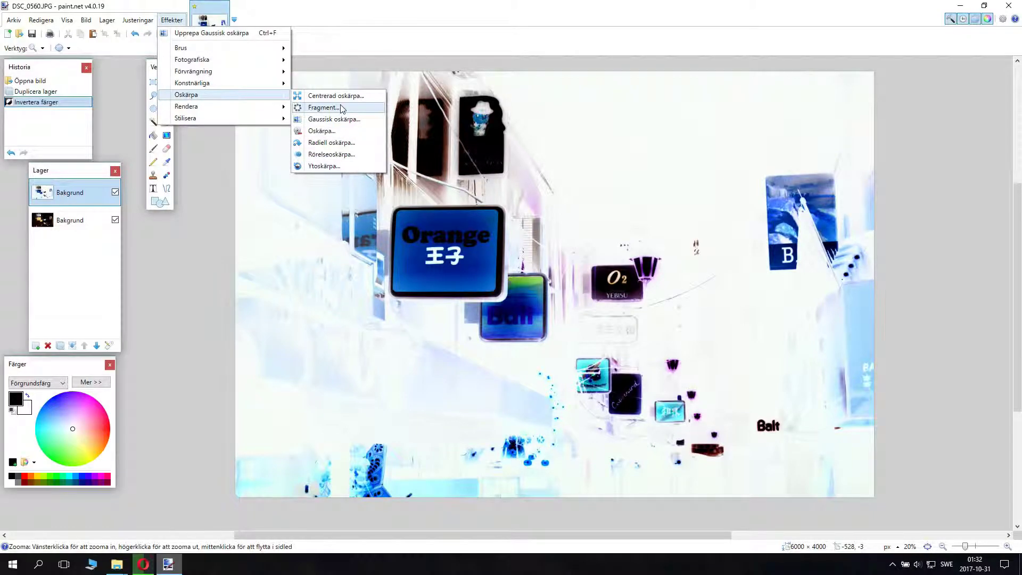
{"action": "left_click", "coordinate": [364, 120]}
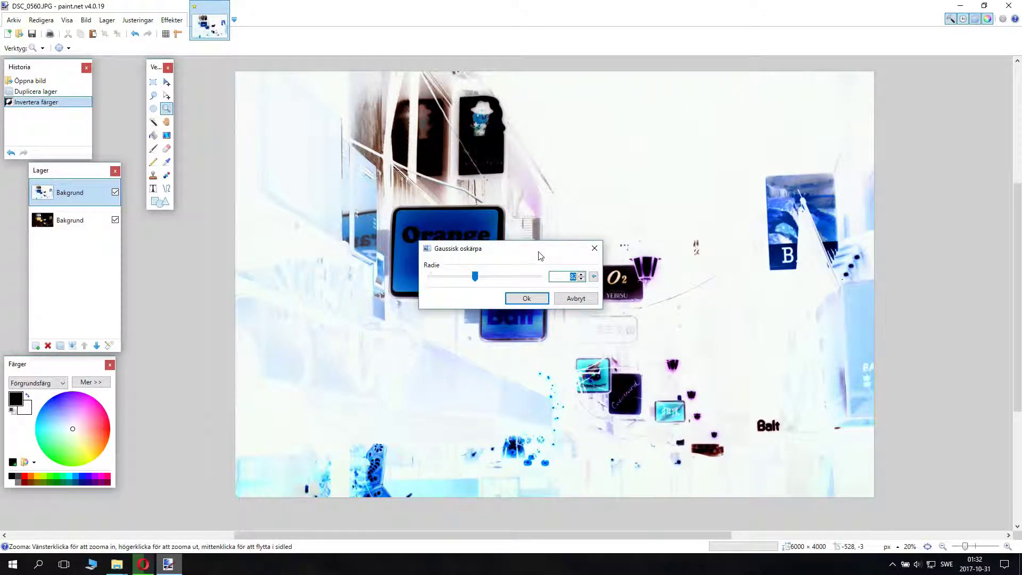
{"action": "left_click", "coordinate": [534, 302]}
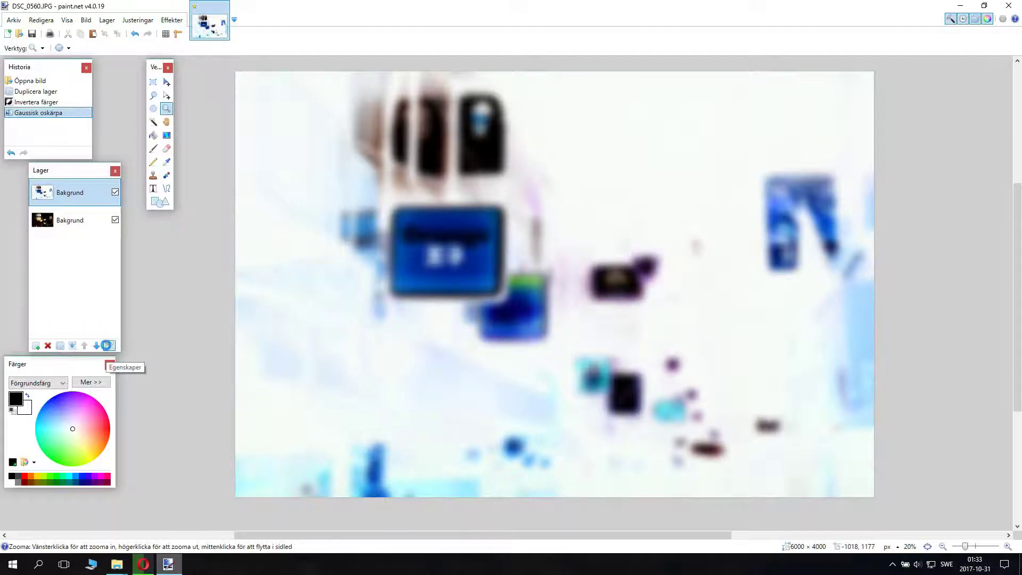
Set the top layer's blend mode to Överlägg (Overlay) in Layer Properties
{"action": "left_click", "coordinate": [110, 347]}
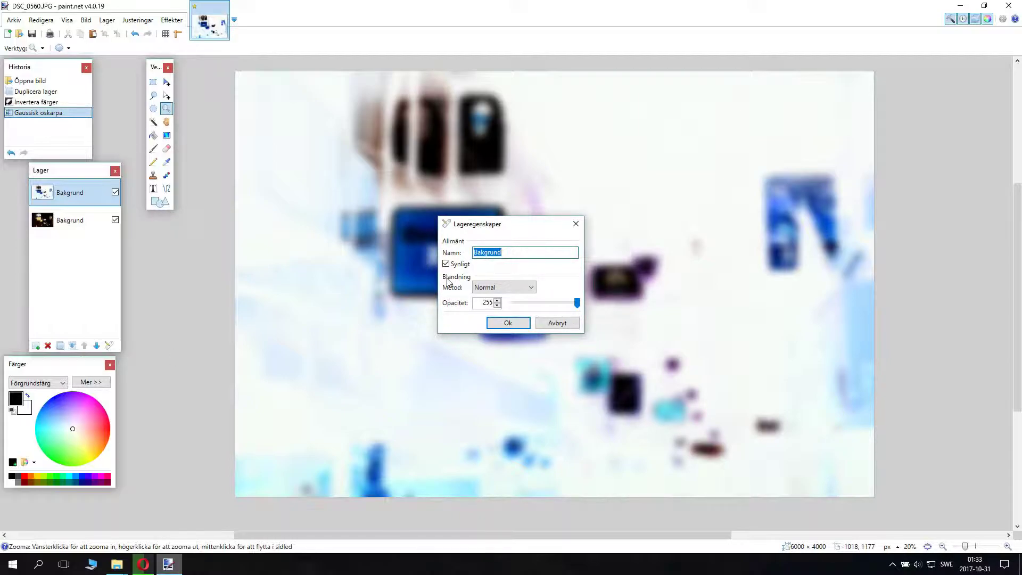
{"action": "left_click", "coordinate": [503, 288]}
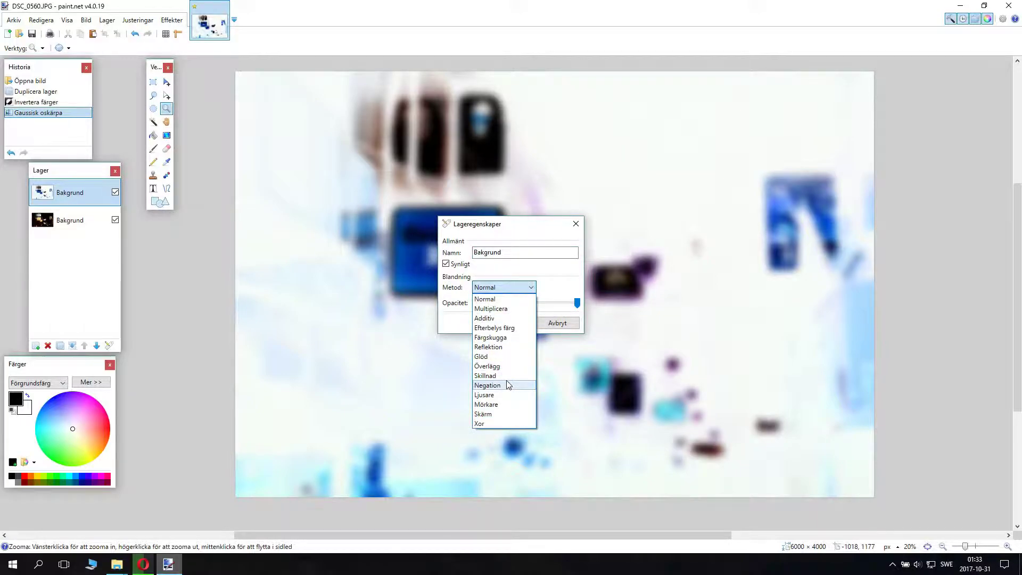
{"action": "left_click", "coordinate": [500, 365]}
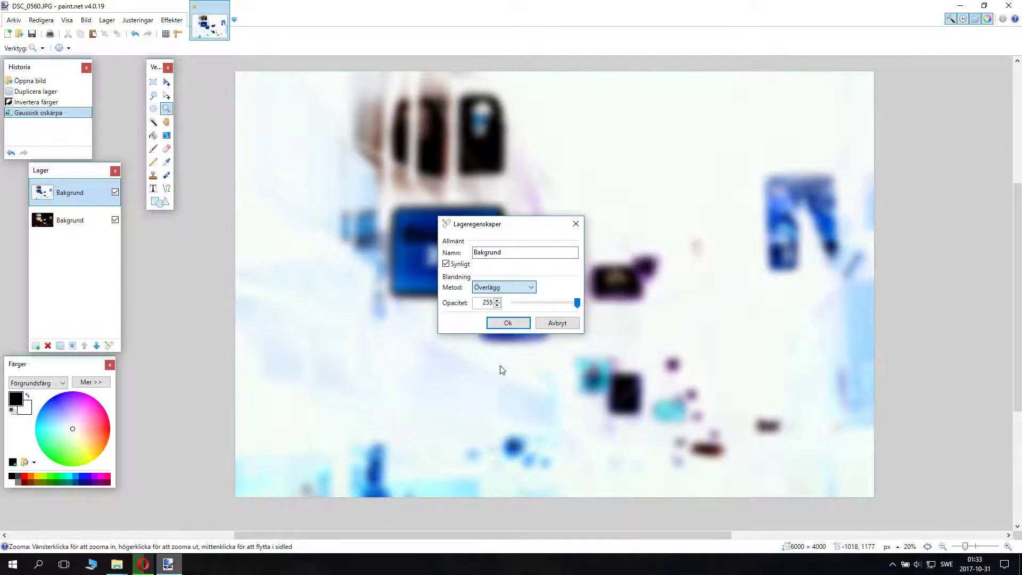
{"action": "left_click_drag", "start_coordinate": [538, 226], "coordinate": [164, 214]}
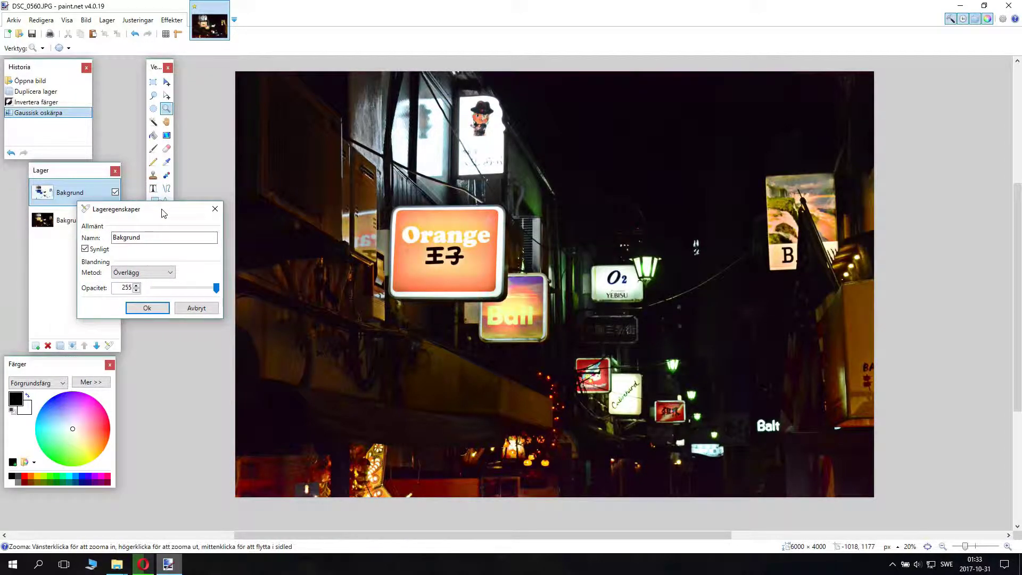
Try several opacity values on the Overlay layer, settling at about 70
{"action": "left_click_drag", "start_coordinate": [215, 292], "coordinate": [187, 292]}
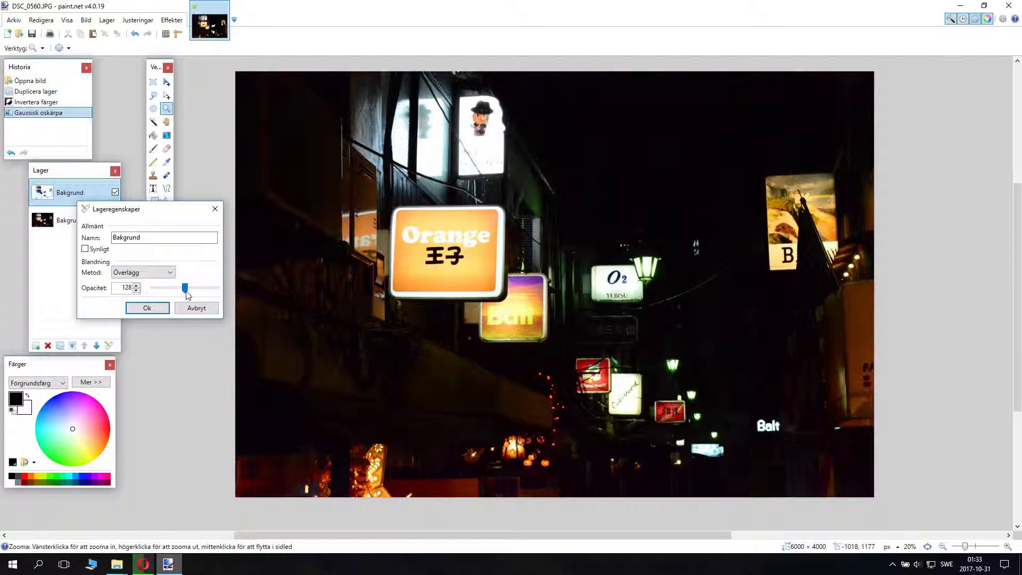
{"action": "left_click", "coordinate": [85, 249]}
{"action": "left_click_drag", "start_coordinate": [184, 288], "coordinate": [112, 298]}
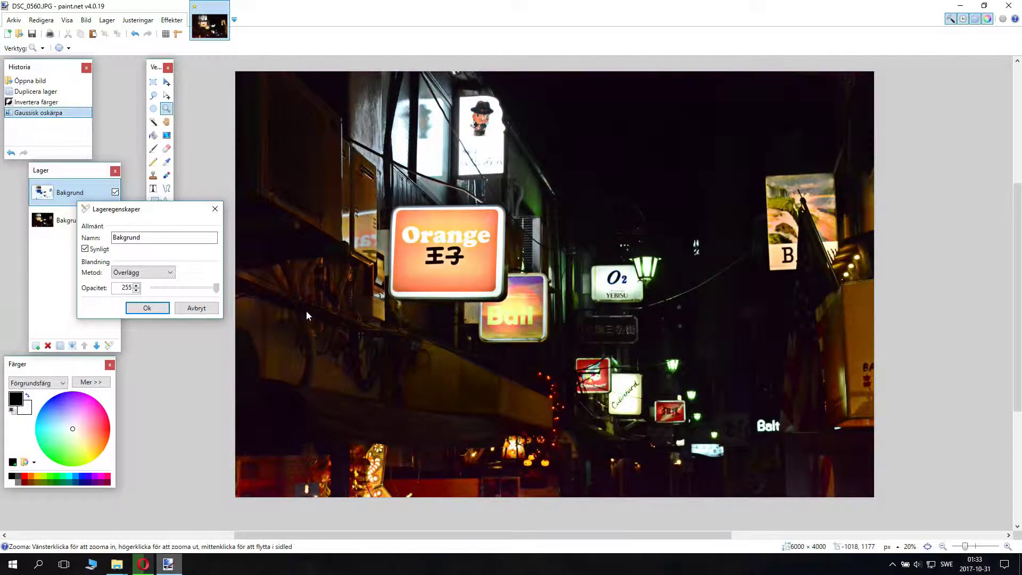
{"action": "left_click_drag", "start_coordinate": [153, 288], "coordinate": [429, 324]}
{"action": "mouse_move", "coordinate": [201, 300]}
{"action": "left_mouse_down"}
{"action": "mouse_move", "coordinate": [159, 297]}
{"action": "mouse_move", "coordinate": [187, 296]}
{"action": "left_mouse_up"}
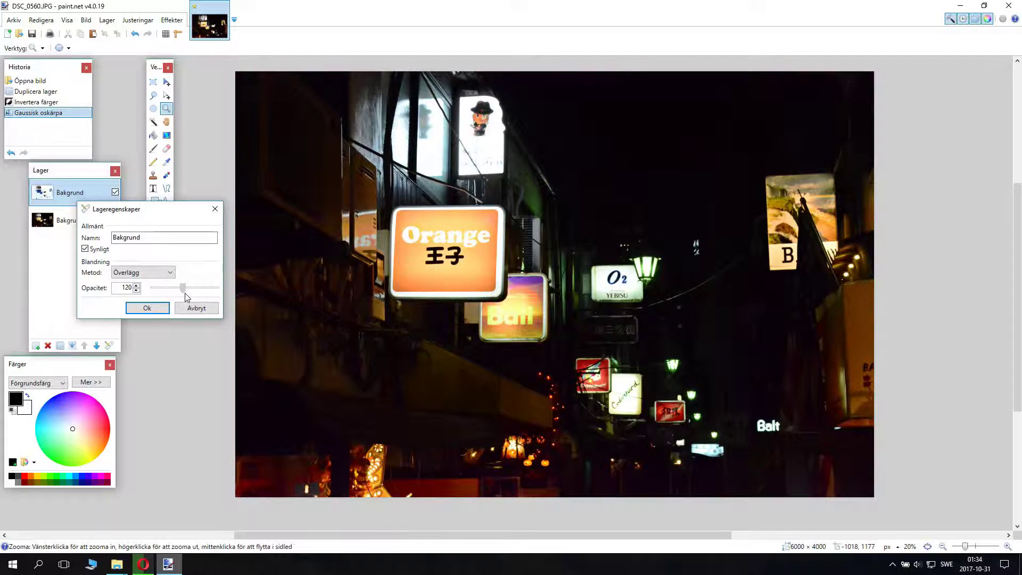
{"action": "mouse_move", "coordinate": [187, 298]}
{"action": "left_mouse_down"}
{"action": "mouse_move", "coordinate": [205, 294]}
{"action": "mouse_move", "coordinate": [197, 298]}
{"action": "left_mouse_up"}
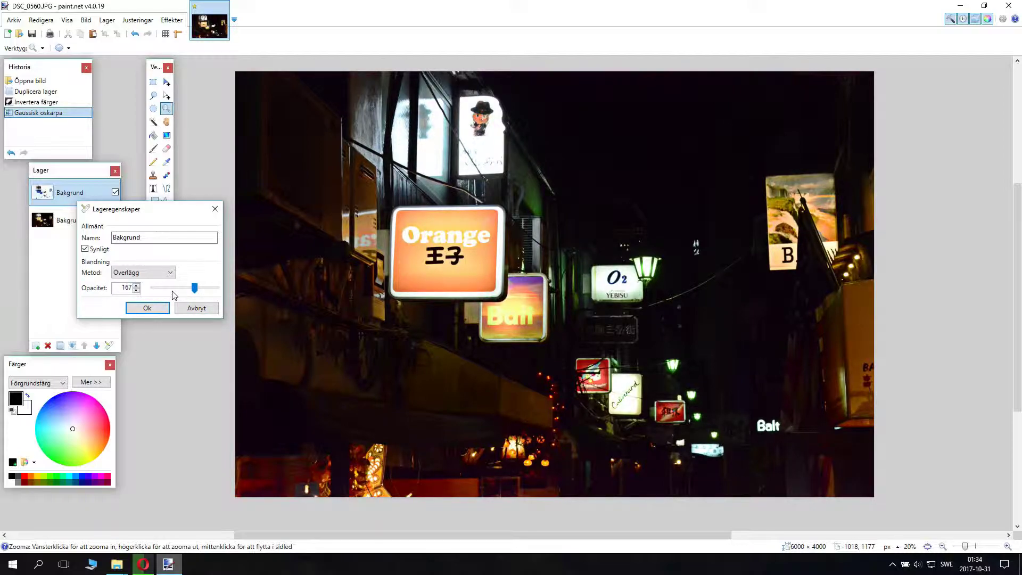
{"action": "left_click_drag", "start_coordinate": [195, 288], "coordinate": [171, 296]}
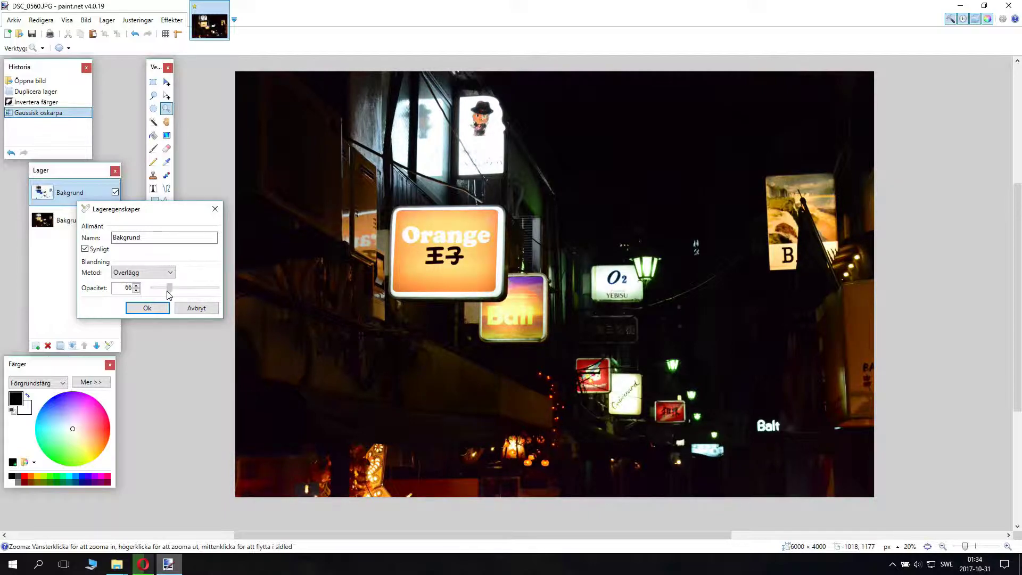
{"action": "left_click", "coordinate": [170, 294]}
Apply the layer settings and save the image as JPEG named DSC_0560.jpg
{"action": "left_click", "coordinate": [148, 307]}
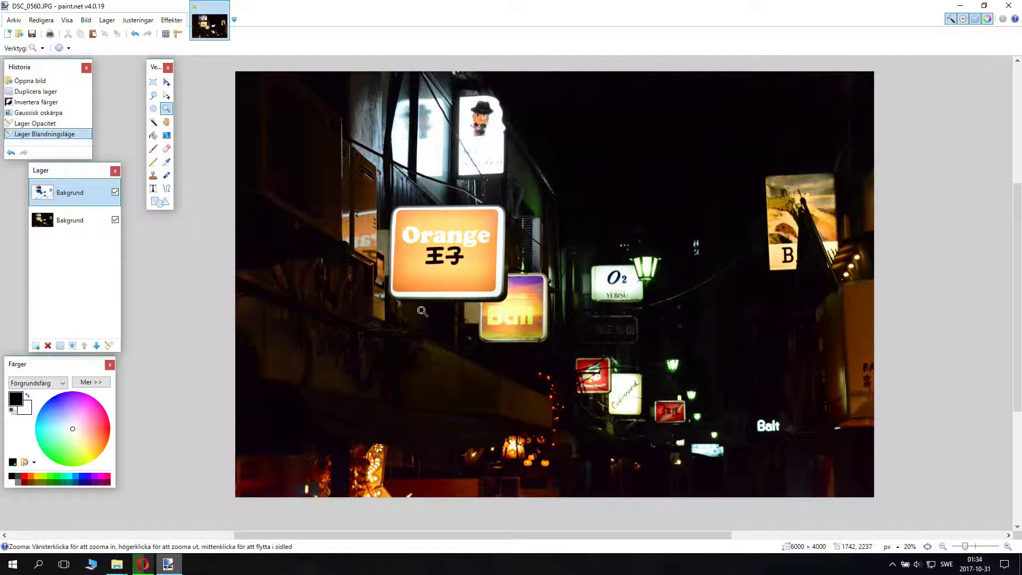
{"action": "key", "text": "ctrl+shift+s"}
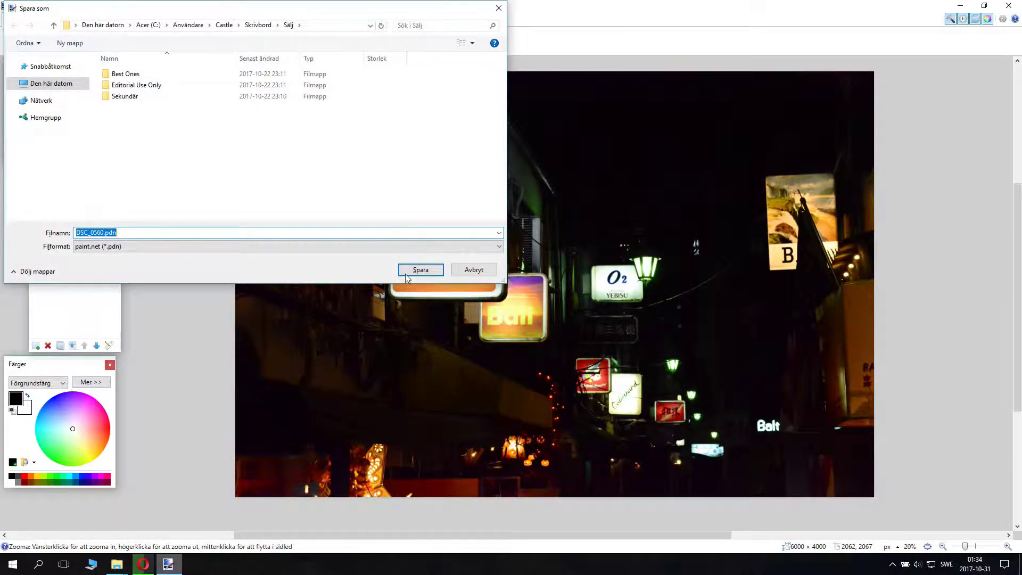
{"action": "left_click", "coordinate": [130, 247]}
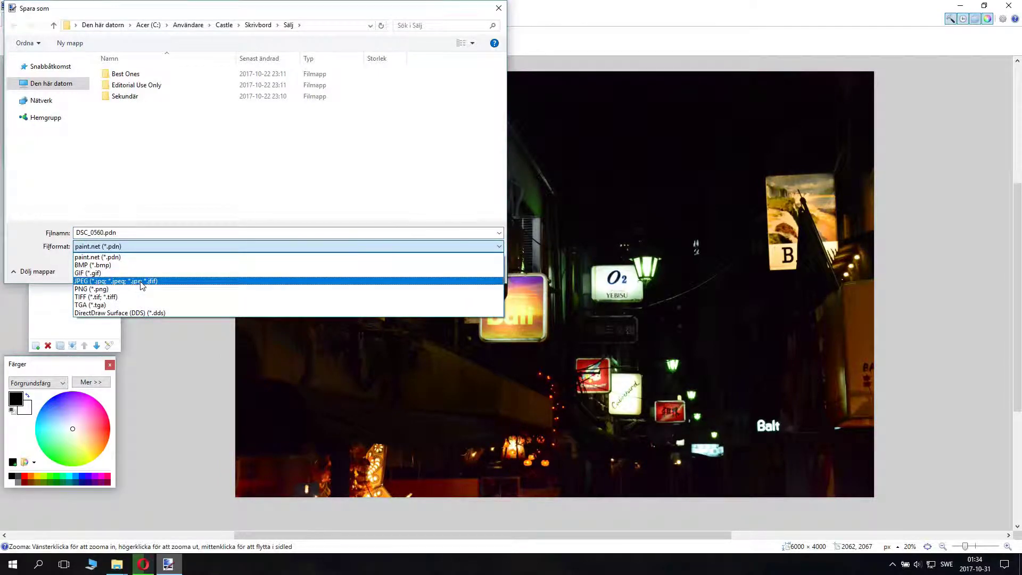
{"action": "left_click", "coordinate": [215, 282]}
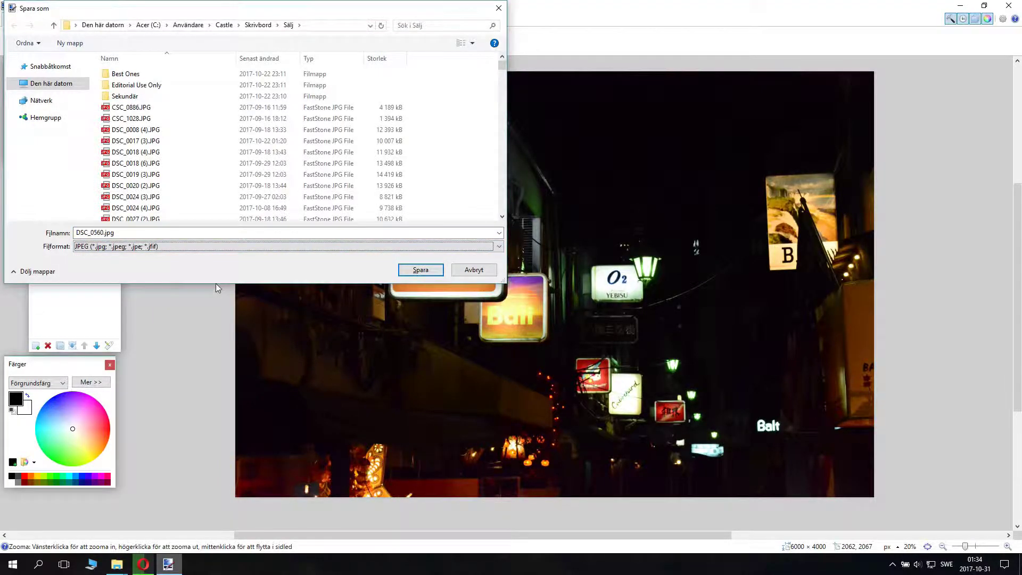
{"action": "left_click", "coordinate": [420, 270]}
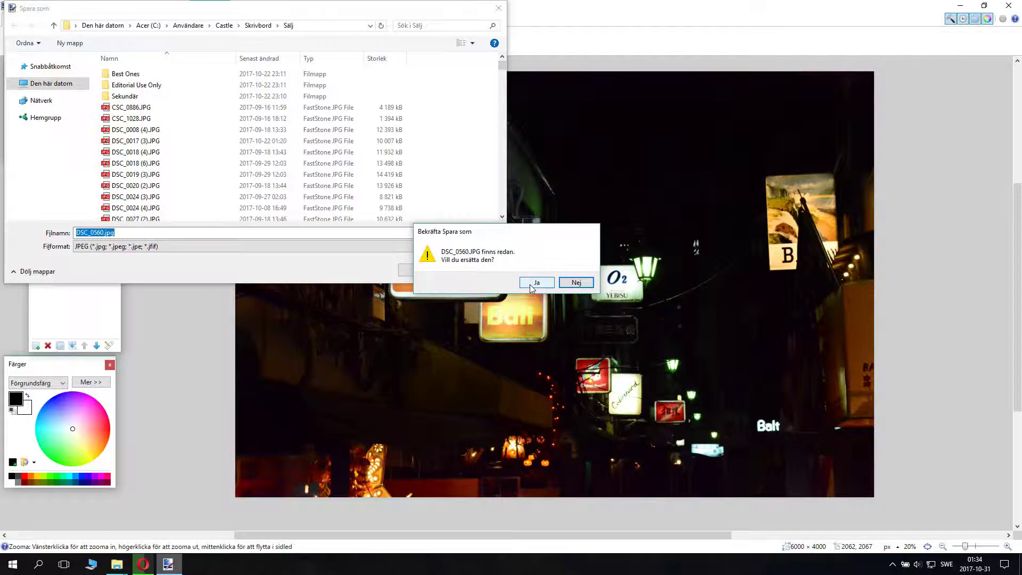
Replace the existing DSC_0560.JPG at JPEG quality 100 and flatten the layers
{"action": "left_click", "coordinate": [536, 283]}
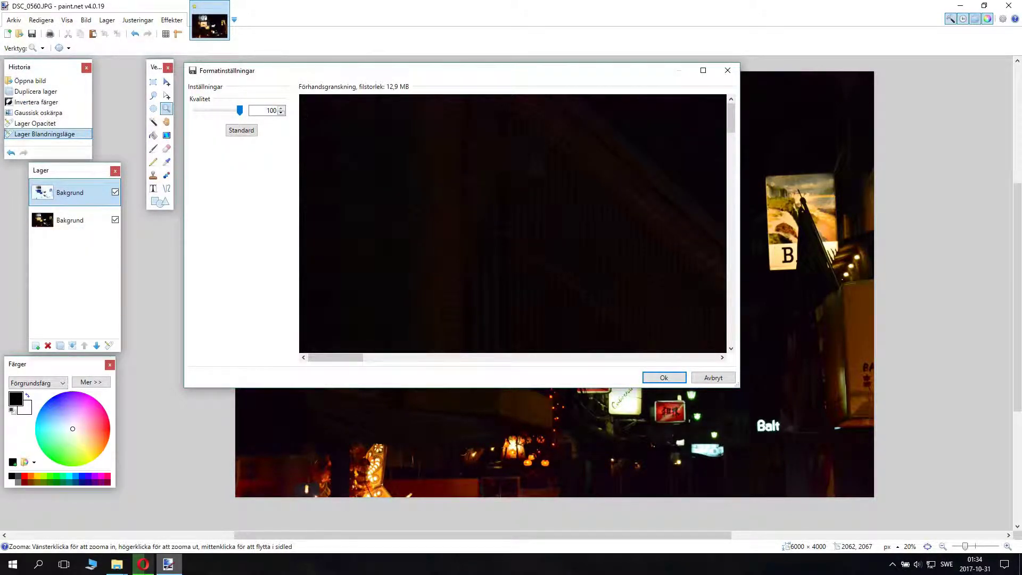
{"action": "scroll", "coordinate": [657, 346], "scroll_direction": "down", "scroll_amount": 5}
{"action": "left_click", "coordinate": [664, 378]}
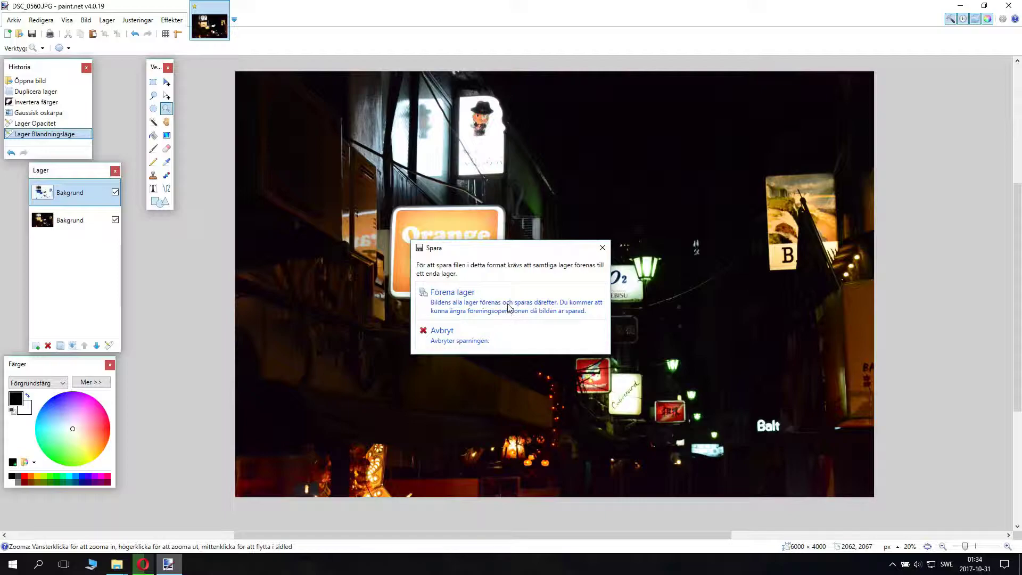
{"action": "left_click", "coordinate": [508, 309]}
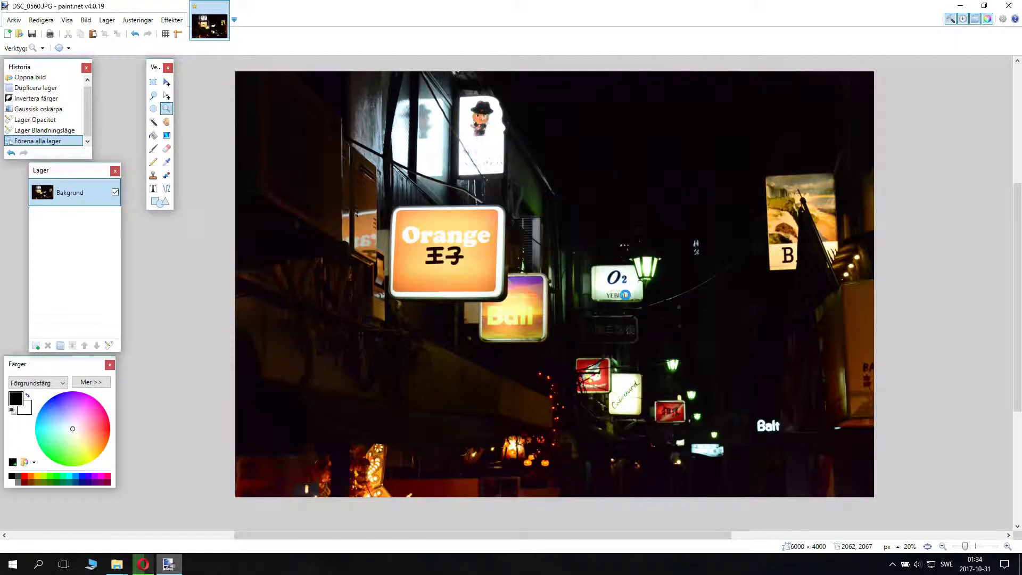
{"action": "left_click", "coordinate": [287, 356]}
{"action": "left_click", "coordinate": [298, 371]}
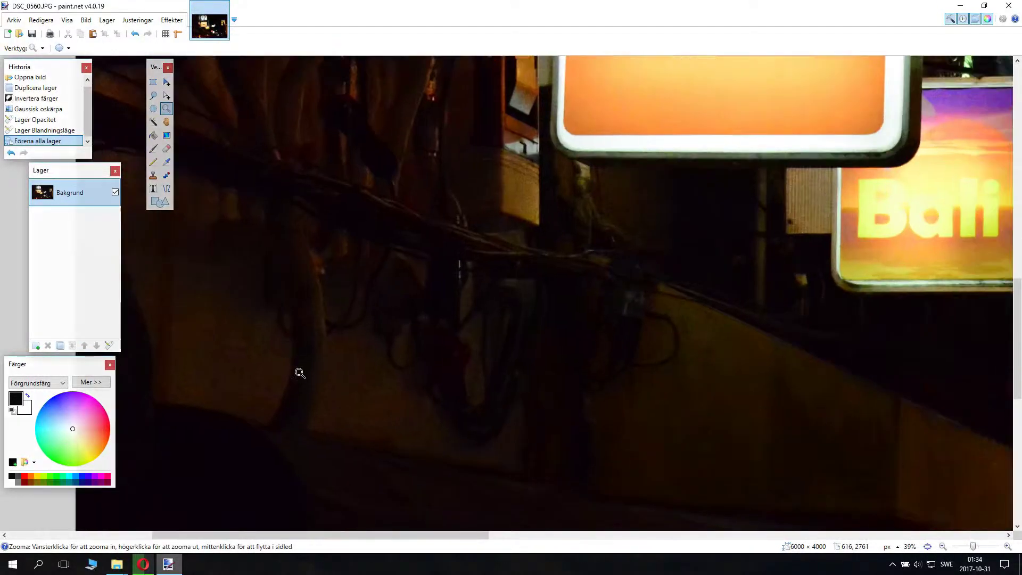
{"action": "right_click", "coordinate": [311, 362]}
{"action": "left_click", "coordinate": [447, 266]}
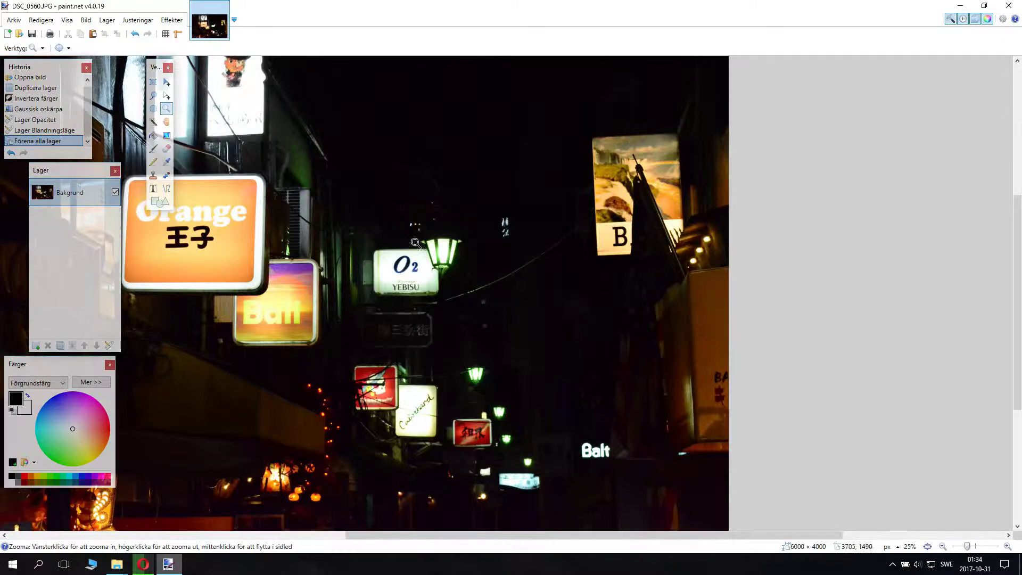
{"action": "right_click", "coordinate": [419, 354]}
{"action": "right_click", "coordinate": [420, 354]}
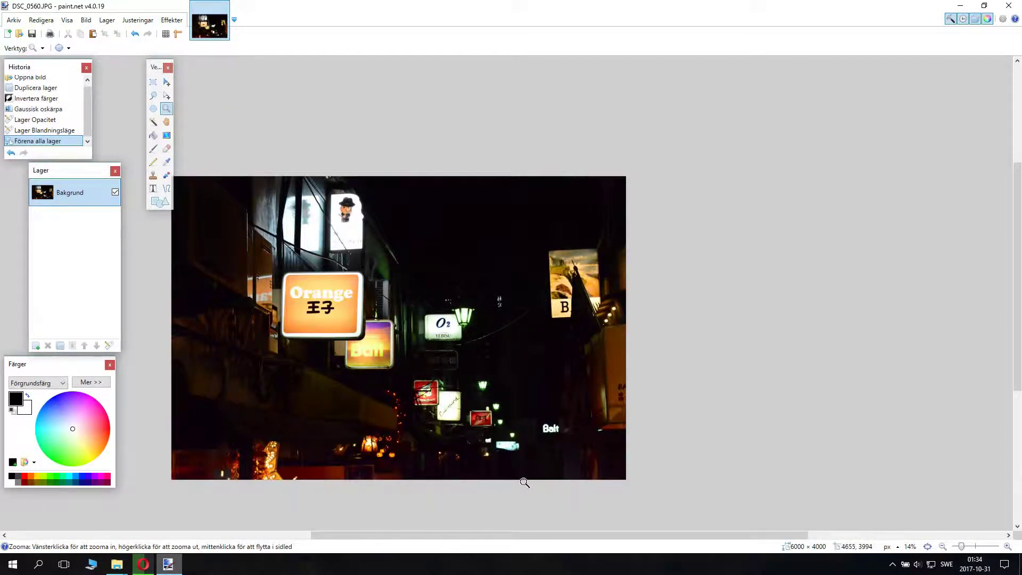
{"action": "left_click_drag", "start_coordinate": [618, 536], "coordinate": [532, 535]}
{"action": "left_click", "coordinate": [705, 392]}
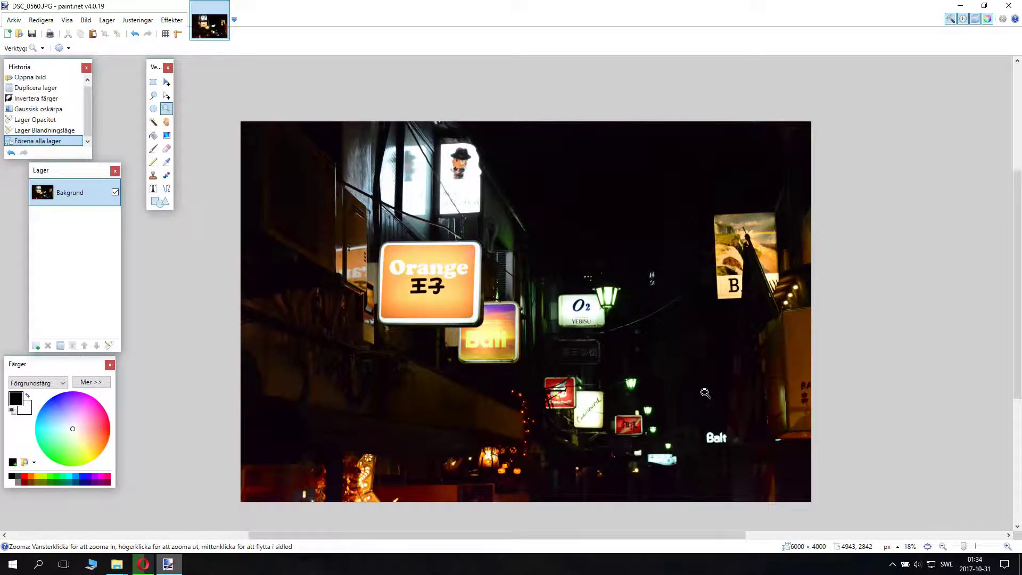
{"action": "left_click", "coordinate": [547, 229]}
{"action": "left_click", "coordinate": [598, 330]}
{"action": "right_click", "coordinate": [598, 330]}
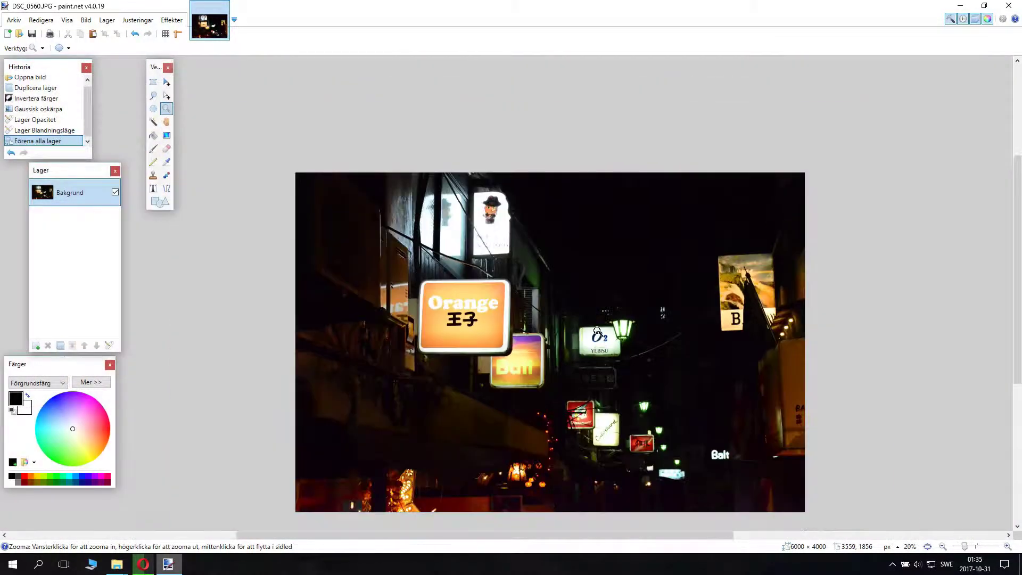
{"action": "scroll", "coordinate": [598, 331], "scroll_direction": "down", "scroll_amount": 4}
{"action": "scroll", "coordinate": [598, 331], "scroll_direction": "up", "scroll_amount": 3}
{"action": "left_click", "coordinate": [598, 331]}
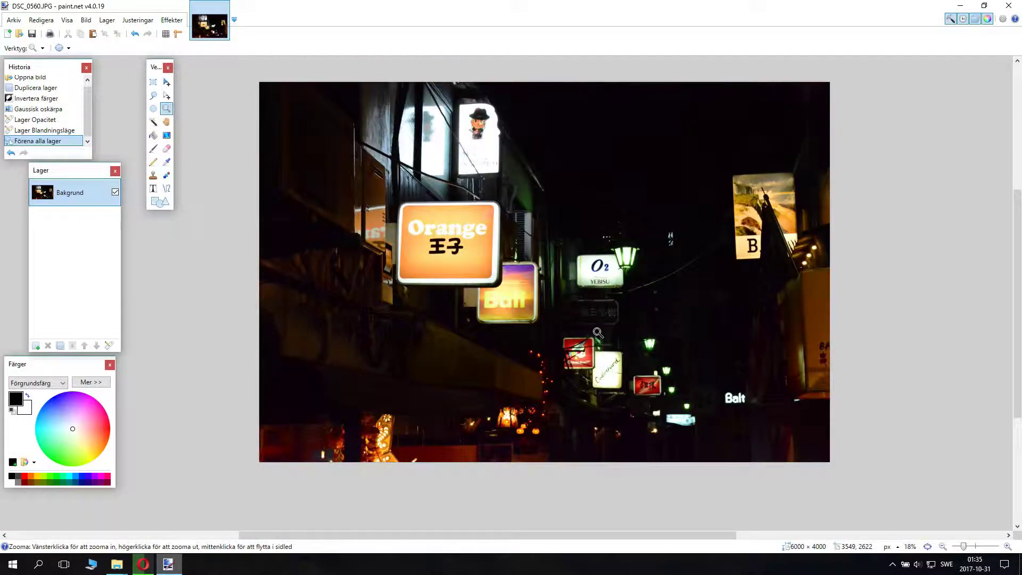